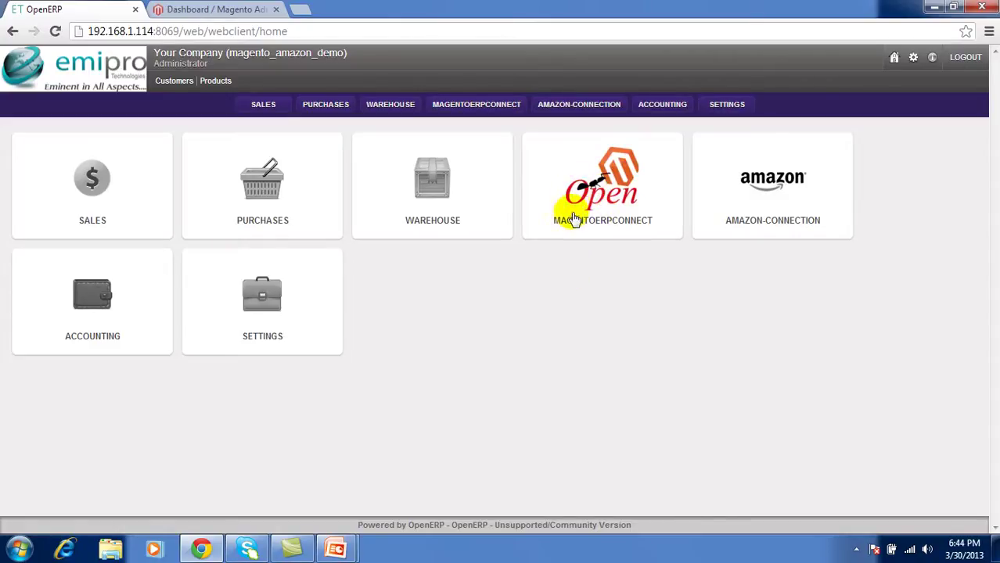
Open the Main Magento Instance record from MagentoERPConnect's instances list to review its configuration.
left_click(610, 189)
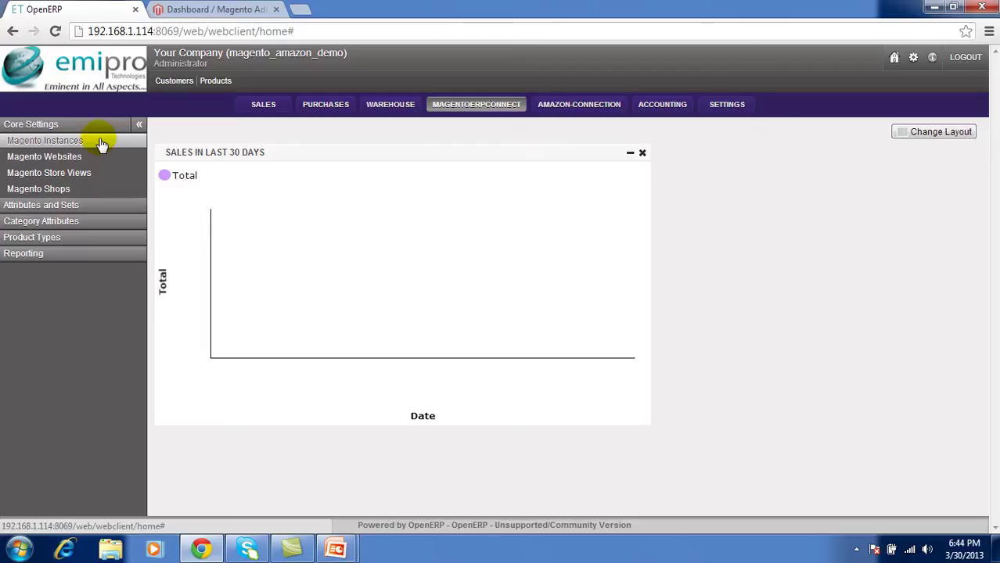
left_click(102, 145)
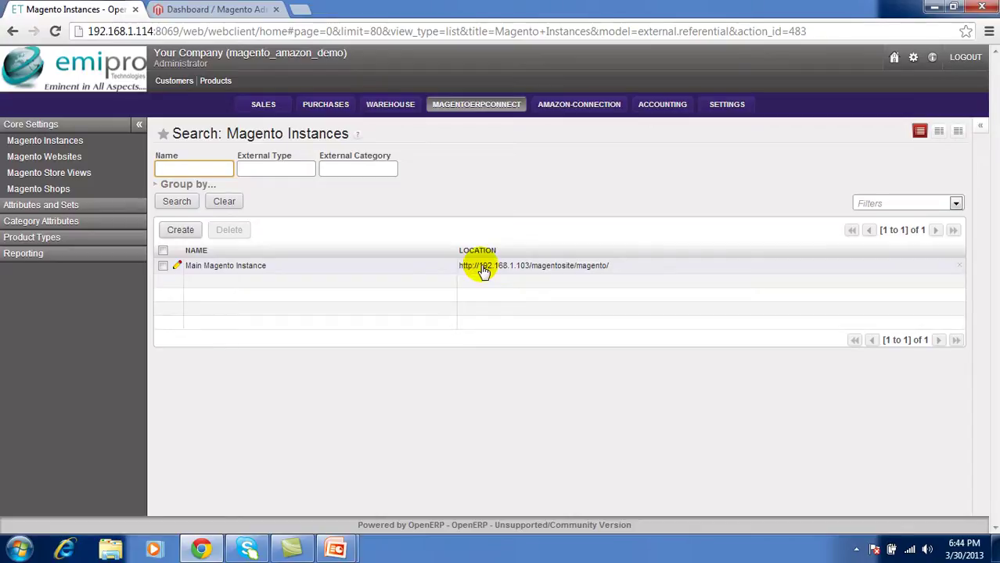
left_click(484, 270)
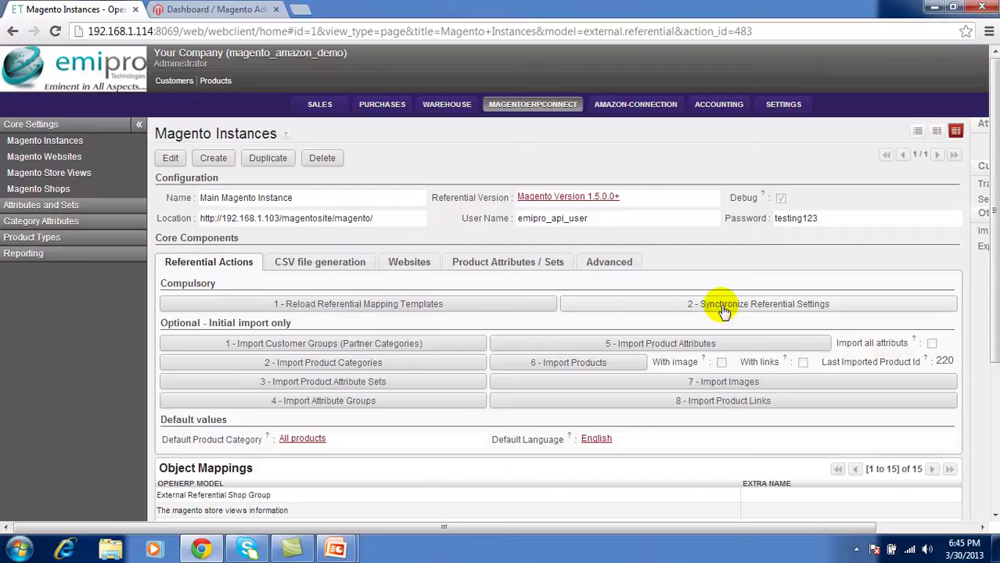
Browse the lists of Magento shops, store views and websites.
left_click(55, 189)
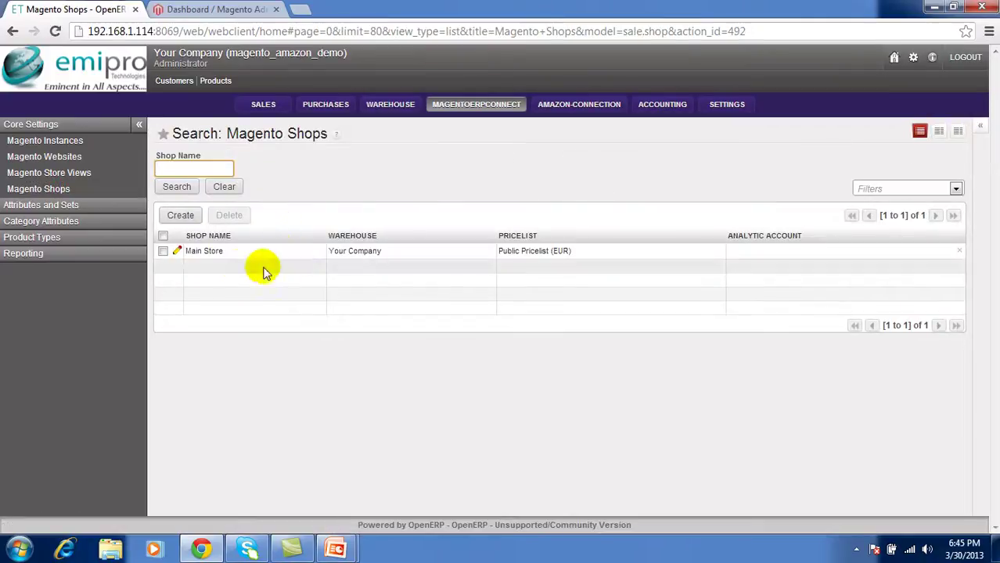
left_click(105, 173)
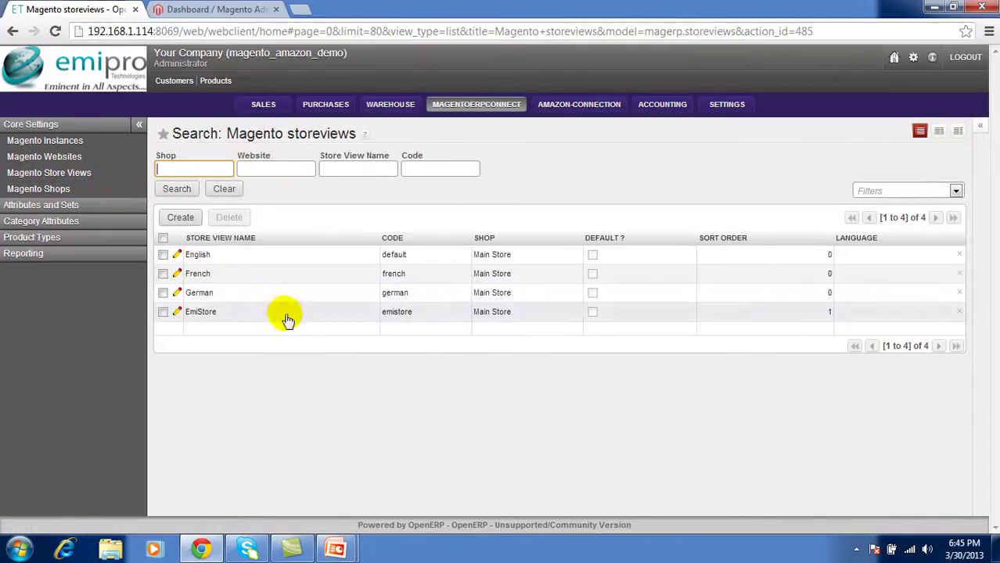
left_click(85, 142)
left_click(85, 157)
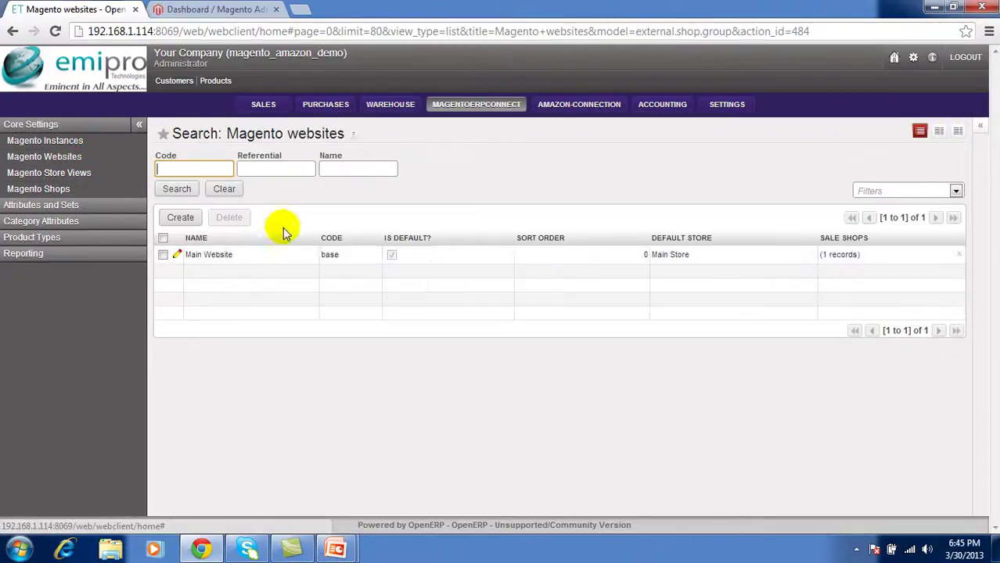
Reopen Main Magento Instance and check its defaults: 'All products' category and 'English' language.
left_click(59, 141)
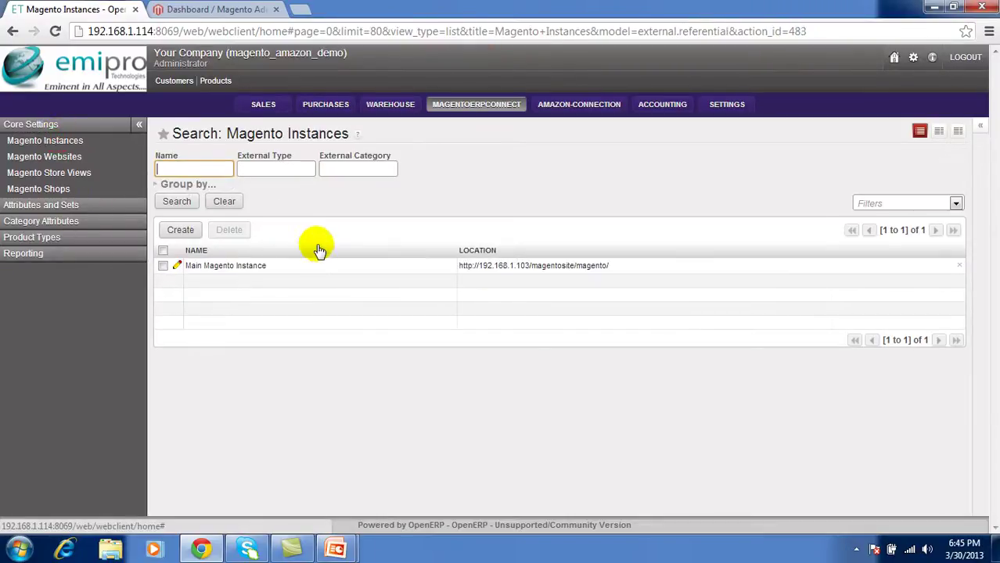
left_click(319, 264)
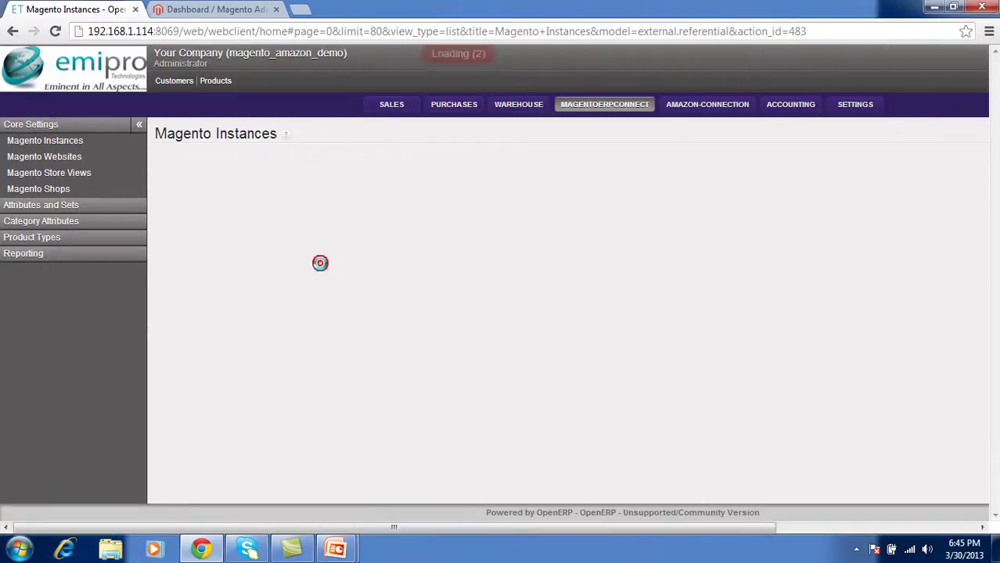
scroll(363, 337, "down", 1)
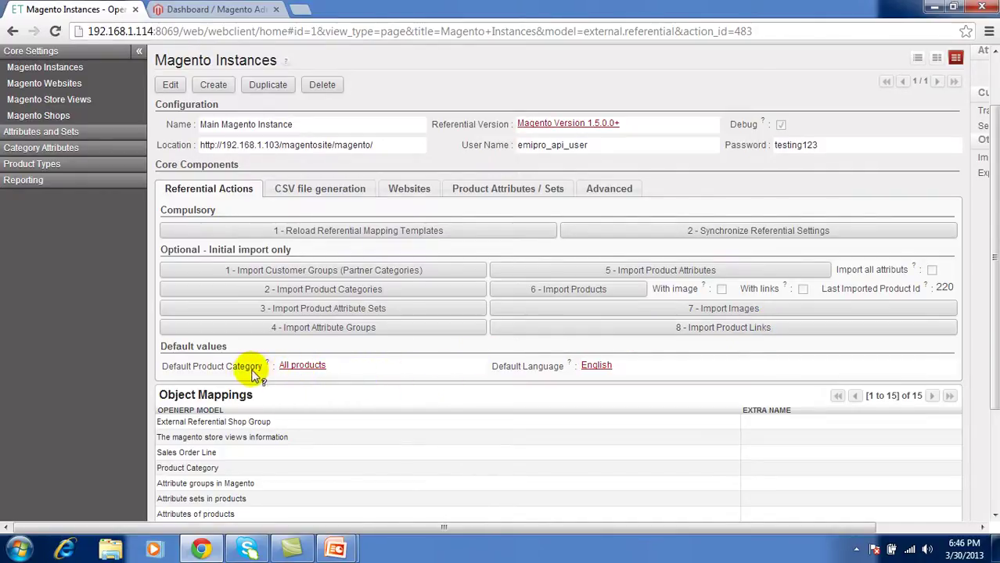
mouse_move(227, 373)
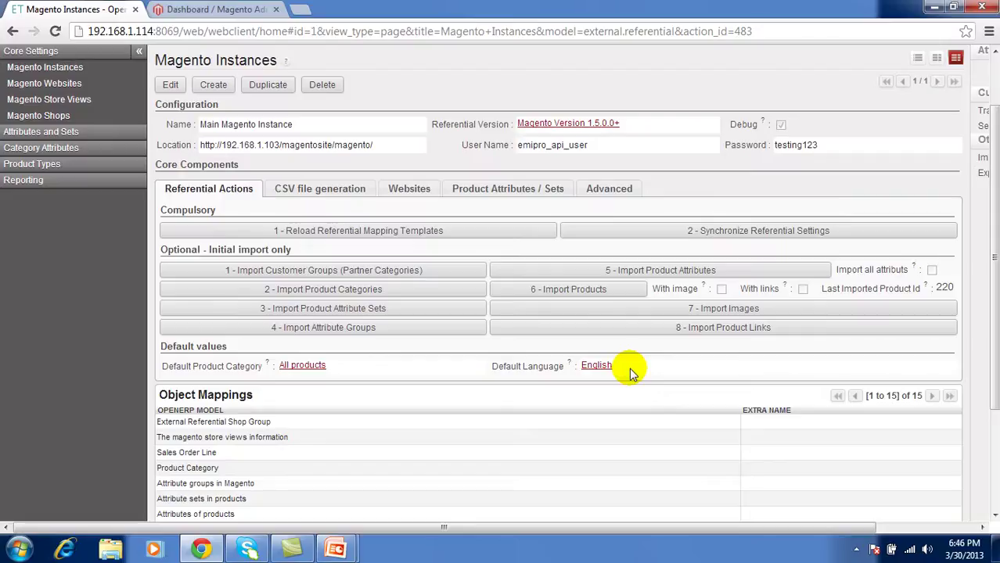
Start a new Magento order for the demo customer in the English store view.
left_click(233, 16)
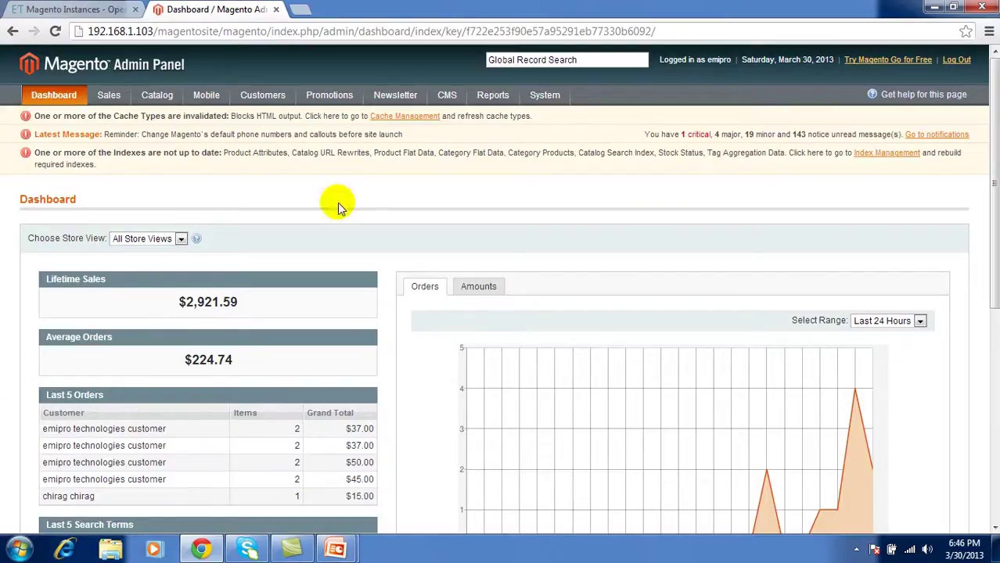
mouse_move(108, 97)
left_click(110, 115)
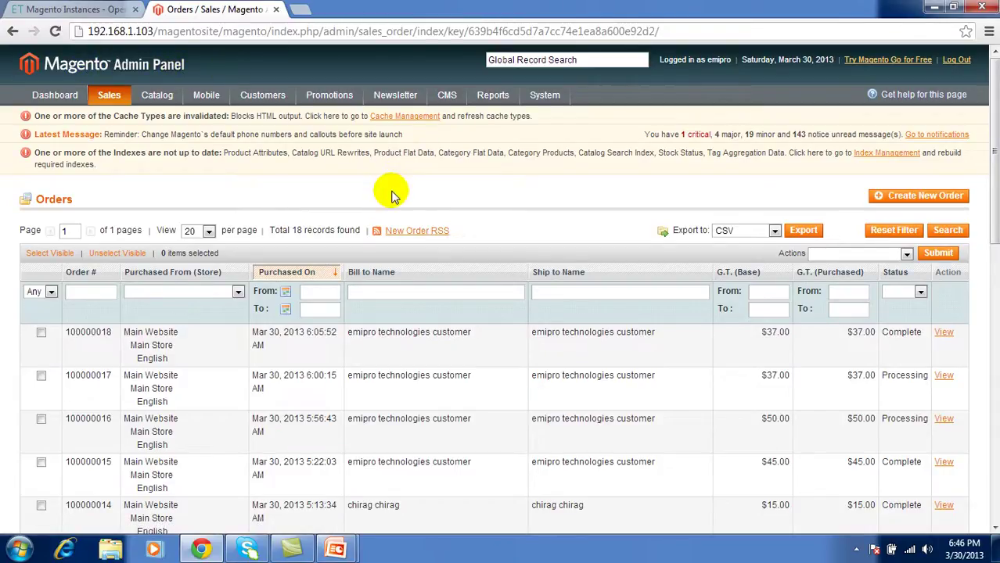
left_click(939, 200)
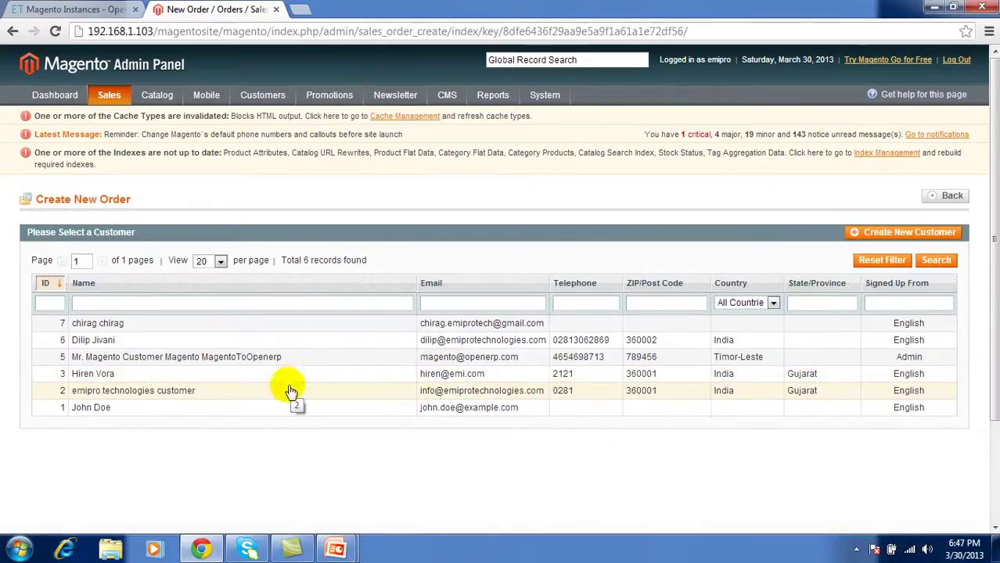
left_click(288, 391)
left_click(84, 300)
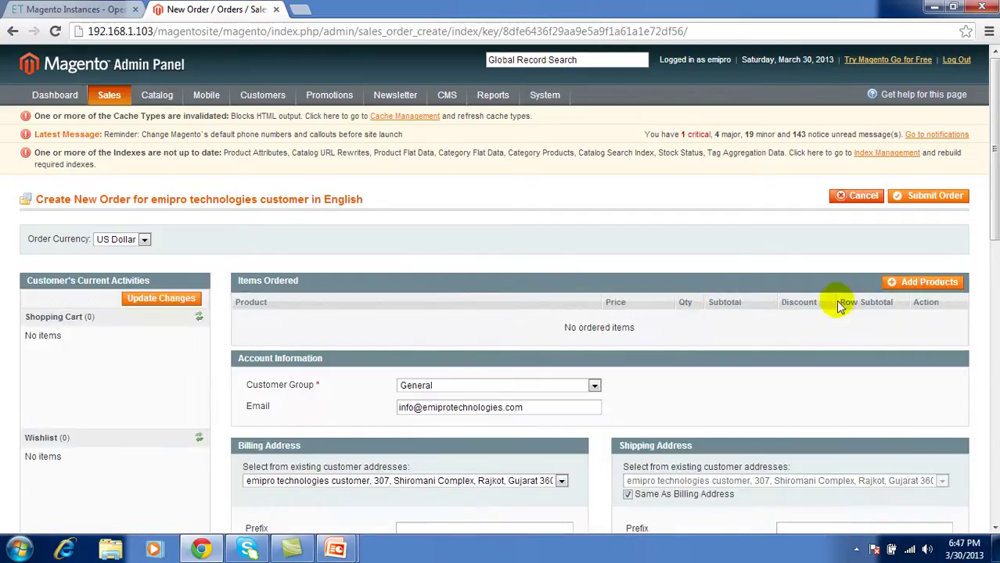
Add one DDR 256MB PC400 to the order.
left_click(926, 282)
scroll(658, 386, "down", 5)
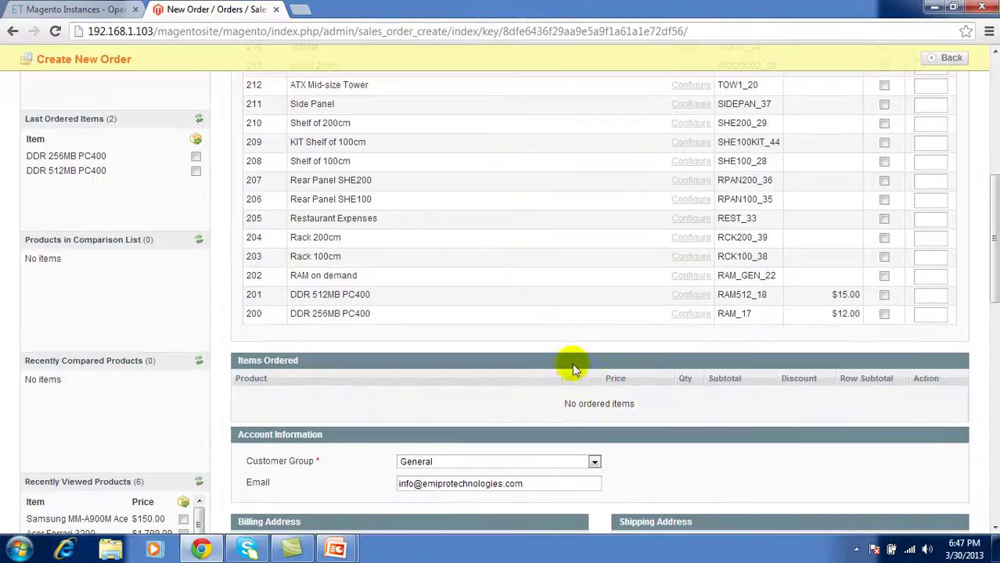
left_click(513, 311)
scroll(539, 315, "up", 6)
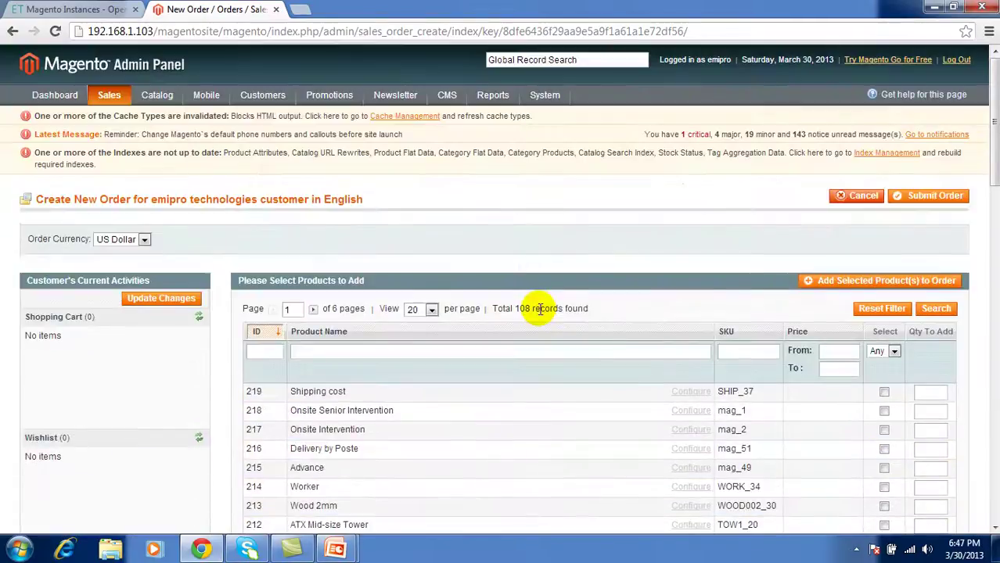
left_click(810, 281)
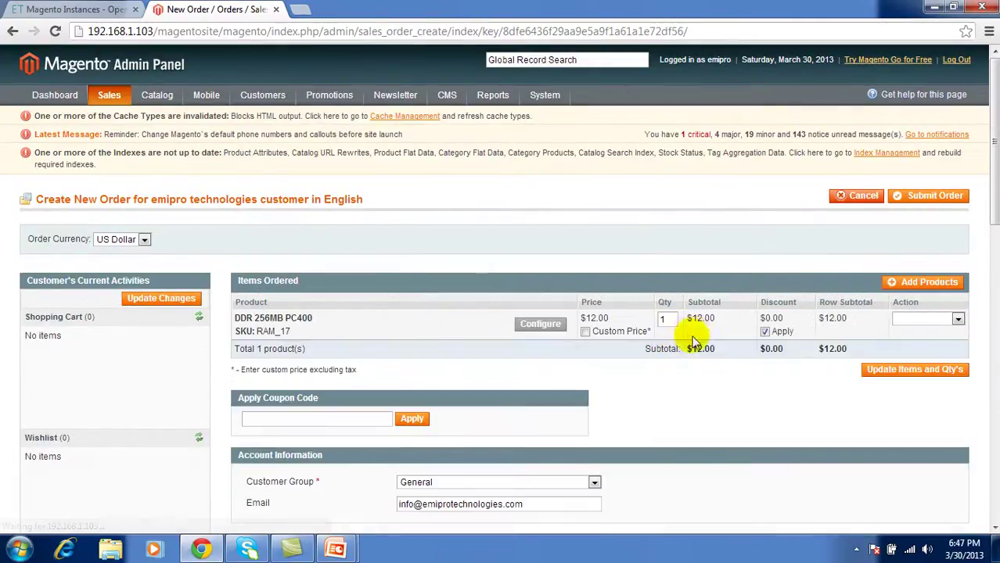
scroll(671, 374, "down", 1)
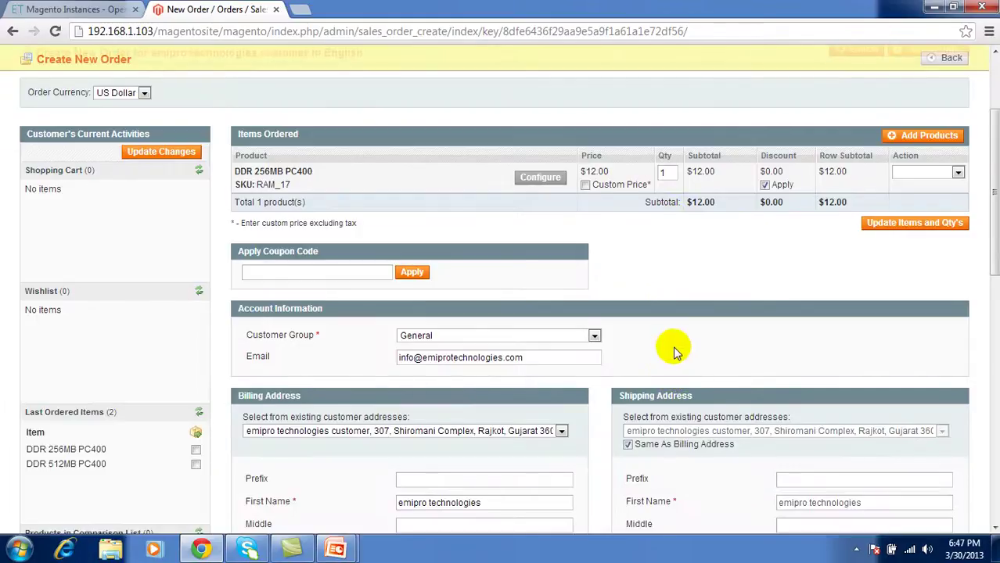
scroll(673, 349, "down", 8)
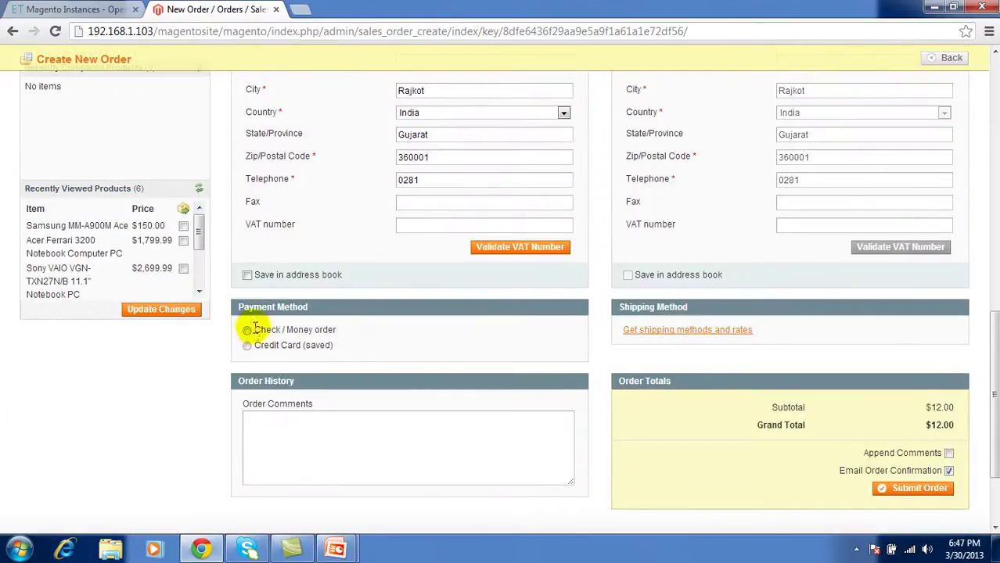
Pay by Check/Money order, ship by $5.00 flat rate, and submit the $17.00 order.
left_click(254, 328)
left_click(669, 336)
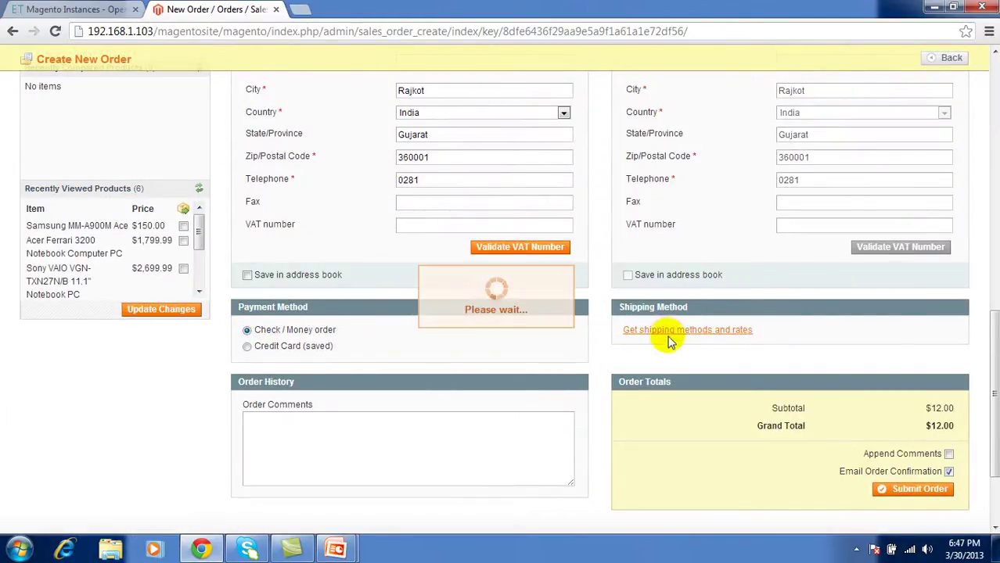
left_click(630, 343)
left_click(924, 517)
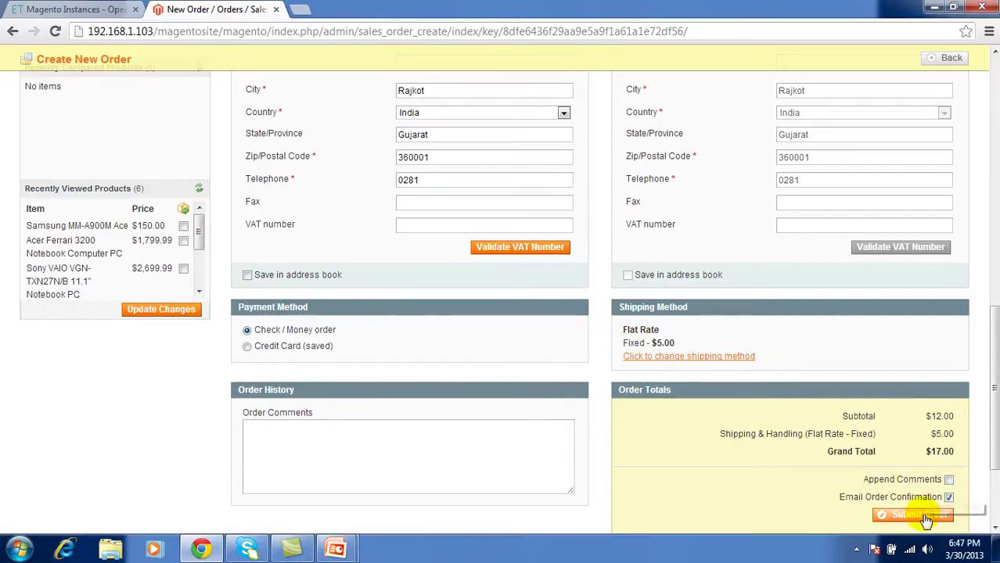
left_click(925, 518)
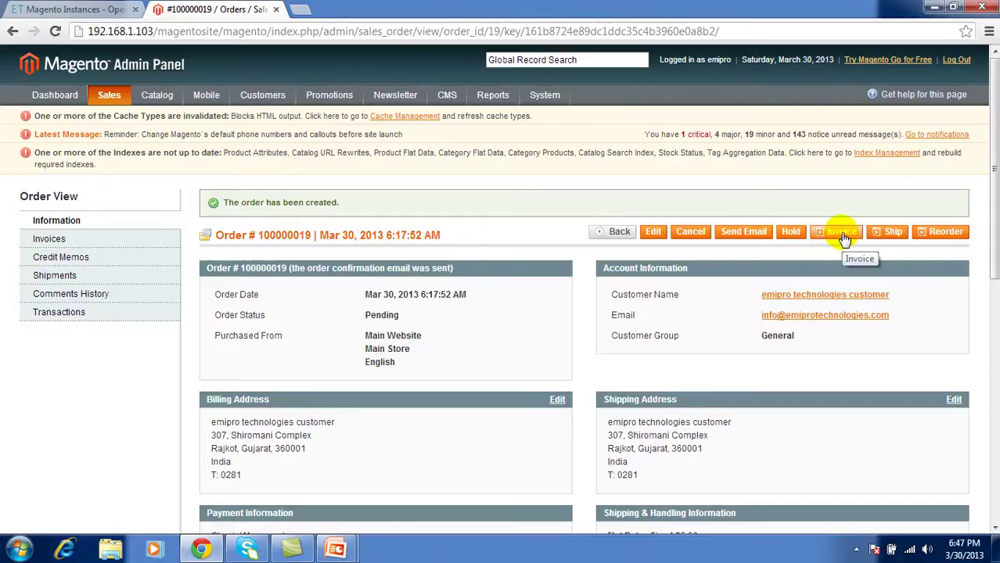
Invoice order 100000019 so it becomes Processing with $17.00 paid.
left_click(841, 233)
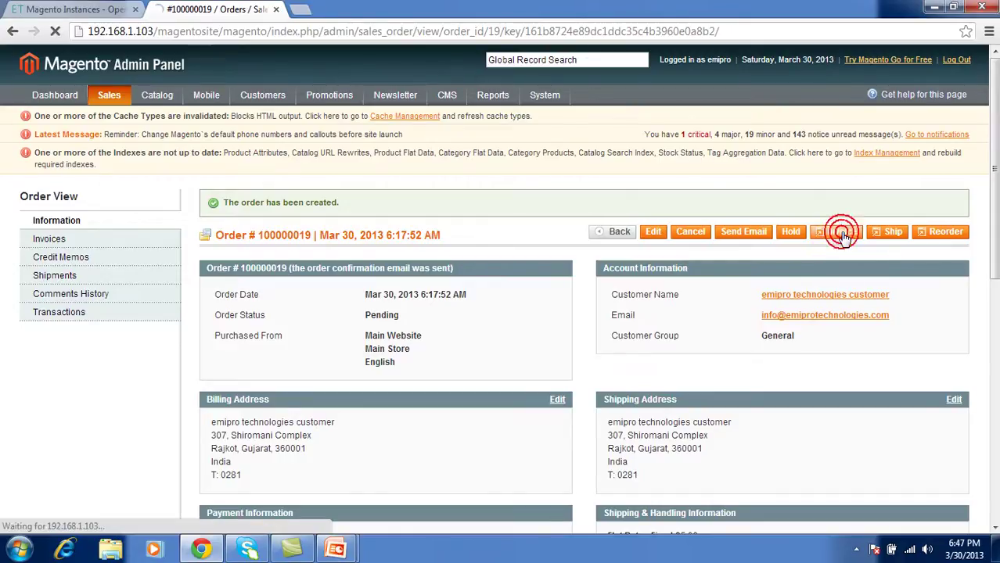
scroll(847, 274, "down", 3)
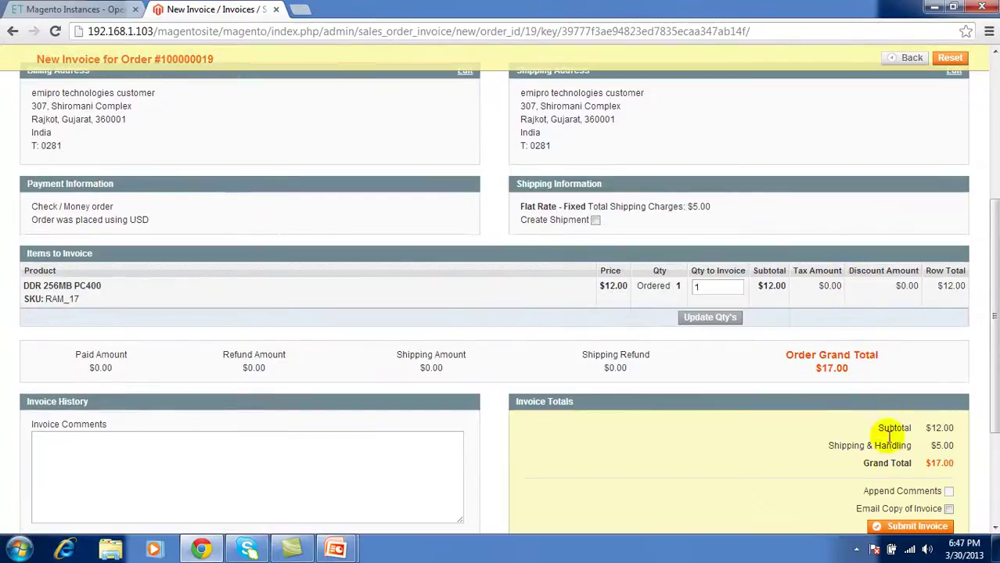
left_click(899, 526)
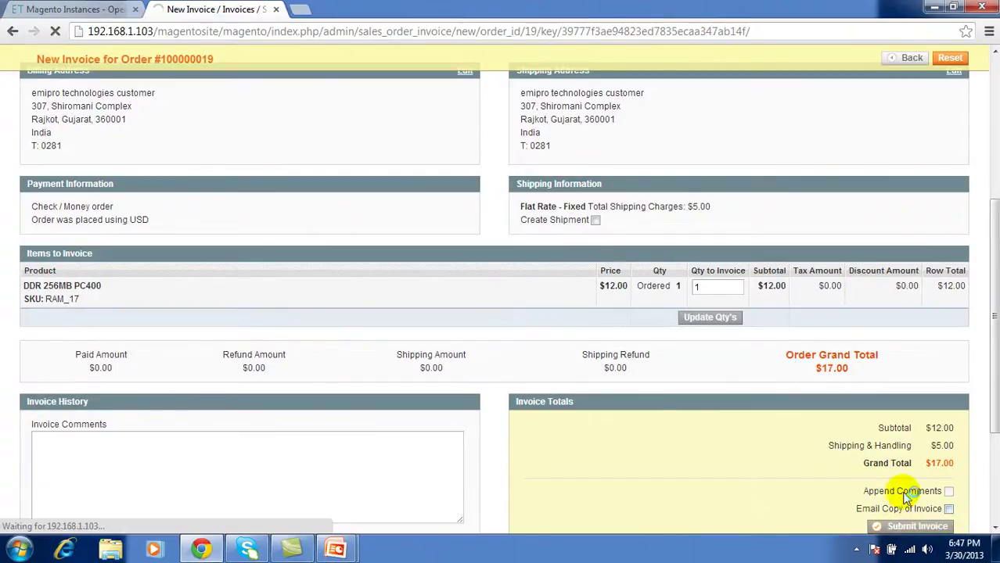
Copy order number 100000019 and return to the OpenERP tab.
scroll(869, 382, "down", 5)
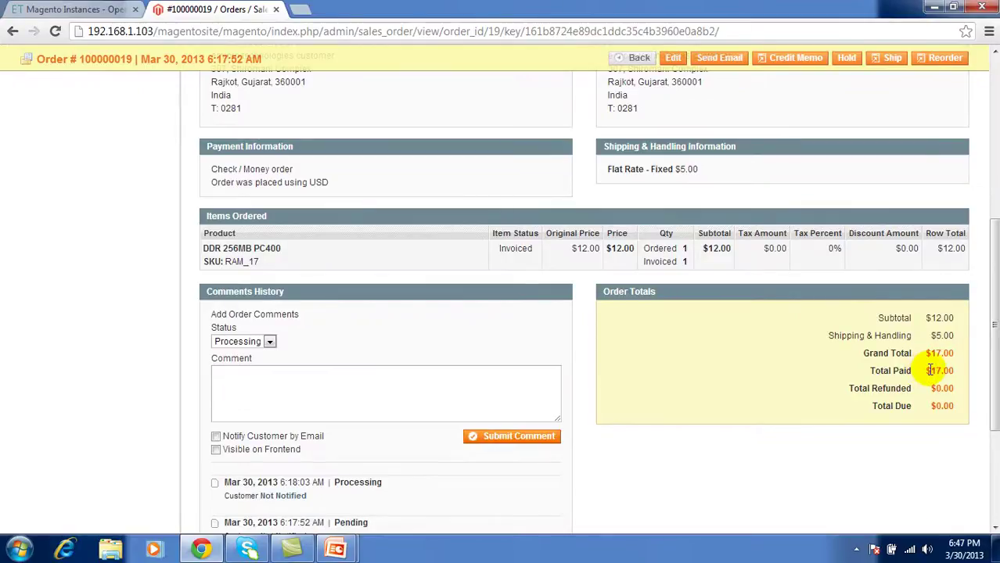
scroll(799, 371, "up", 5)
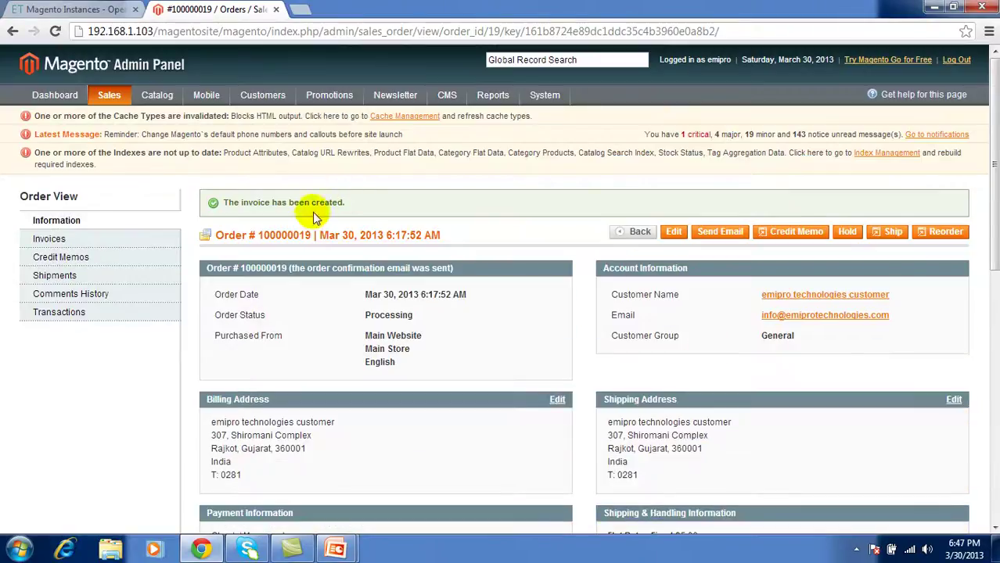
left_click_drag(312, 235, 258, 236)
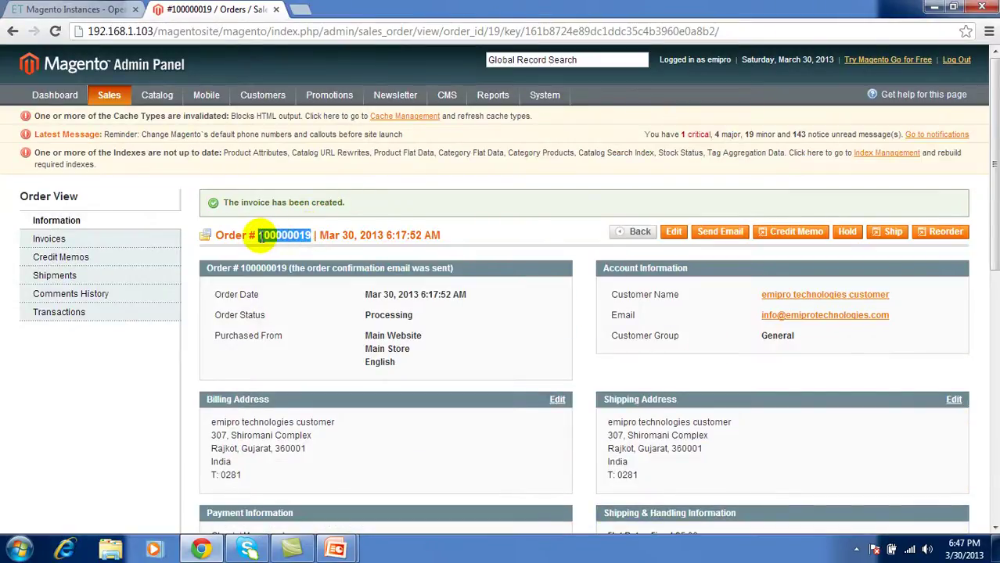
left_click(114, 11)
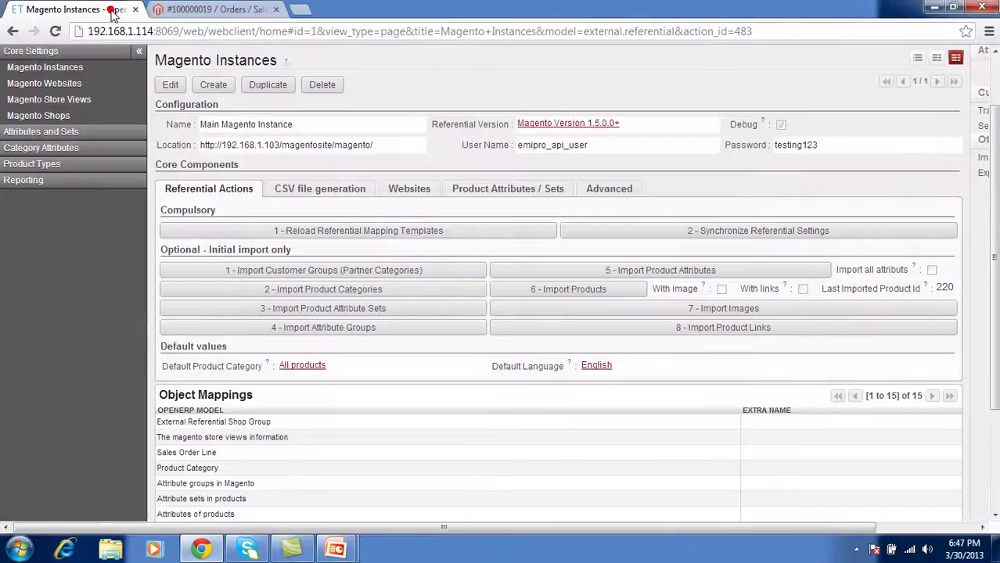
Edit the Main Store shop, replacing Only Import Order 100000018 with 100000019.
left_click(92, 117)
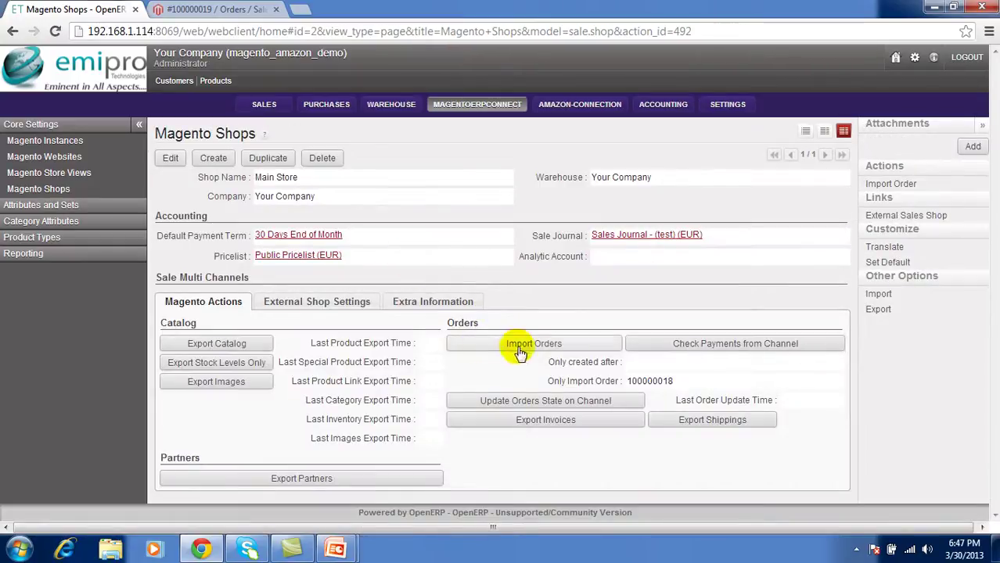
left_click(169, 158)
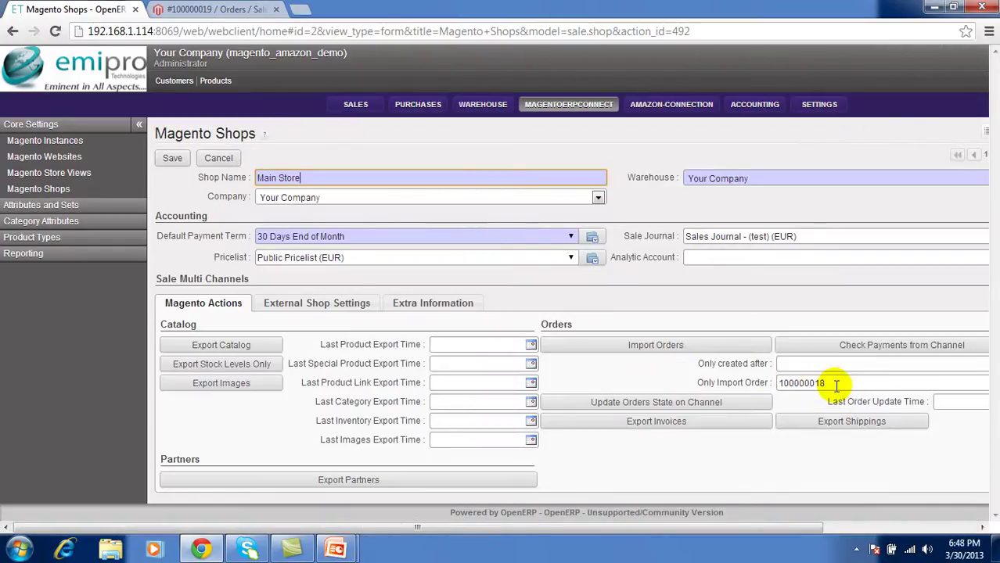
left_click_drag(836, 385, 779, 388)
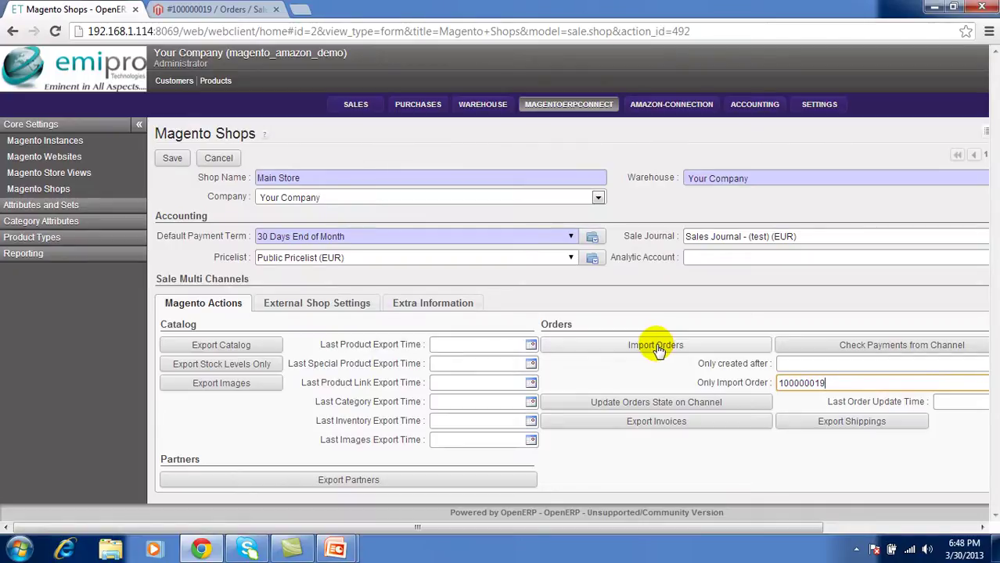
Import Magento order 100000019 as a sales order with validated invoice, then go to Sales.
left_click(660, 347)
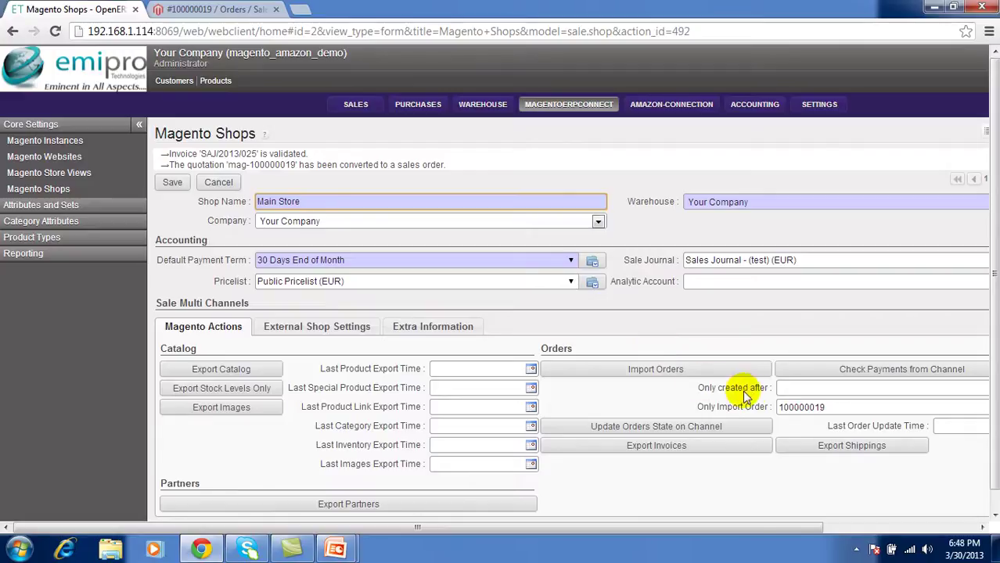
left_click_drag(825, 408, 817, 409)
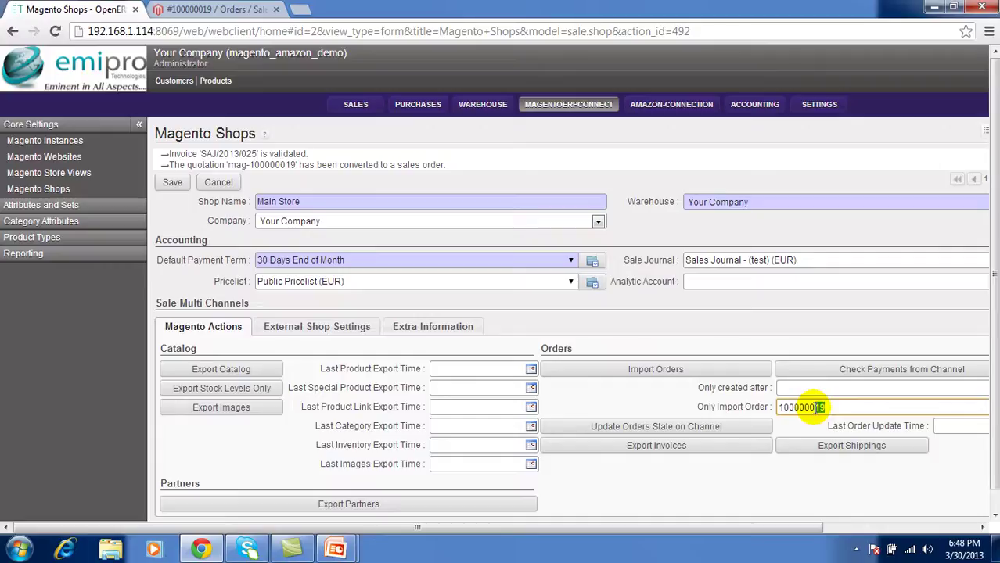
left_click(356, 104)
Open sales order mag-100000019 and check its 17.00 total: 12.00 product plus 5.00 shipping.
left_click(76, 142)
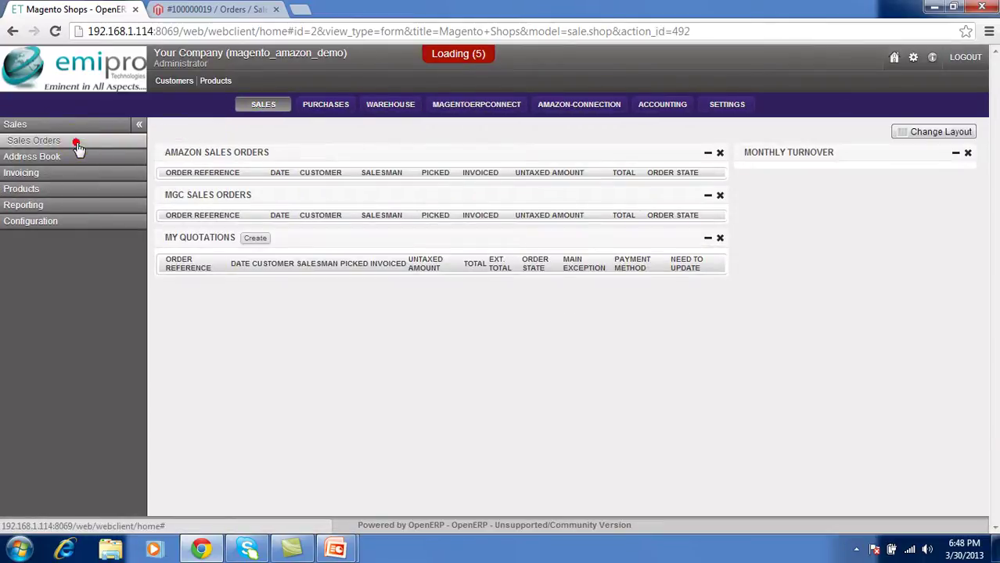
left_click(213, 400)
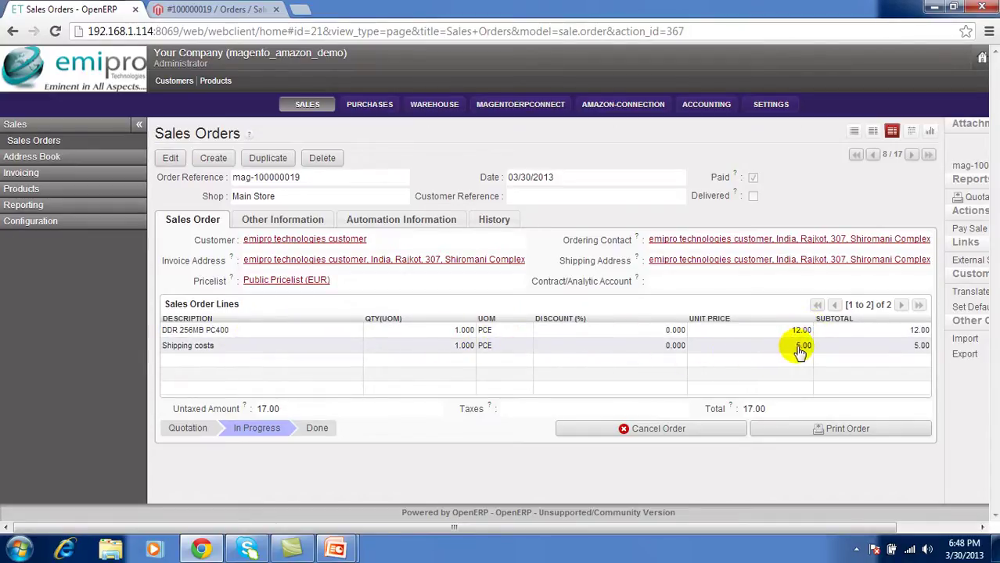
left_click_drag(739, 410, 768, 409)
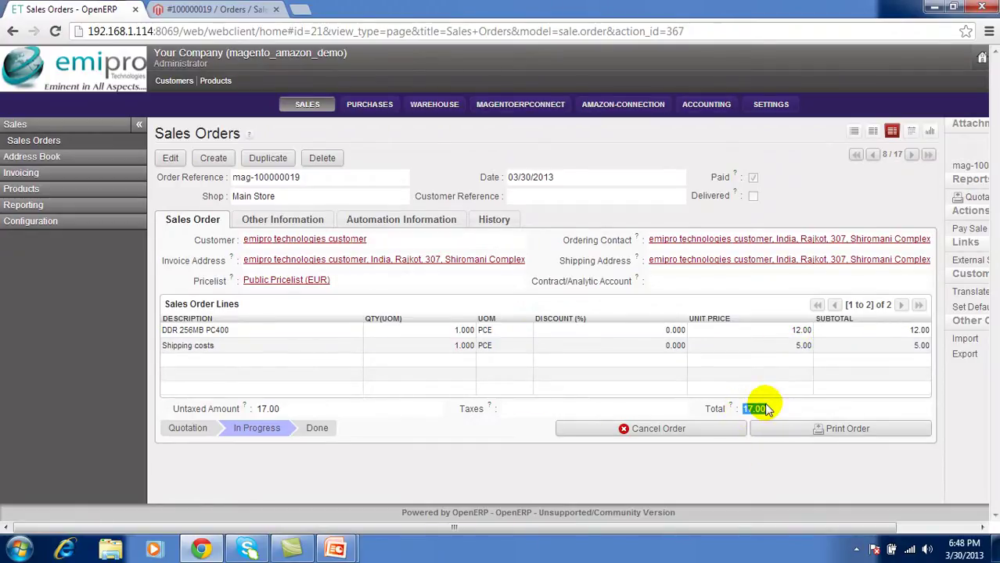
Open delivery order OUT/00020 for mag-100000019 and force its availability.
left_click(440, 109)
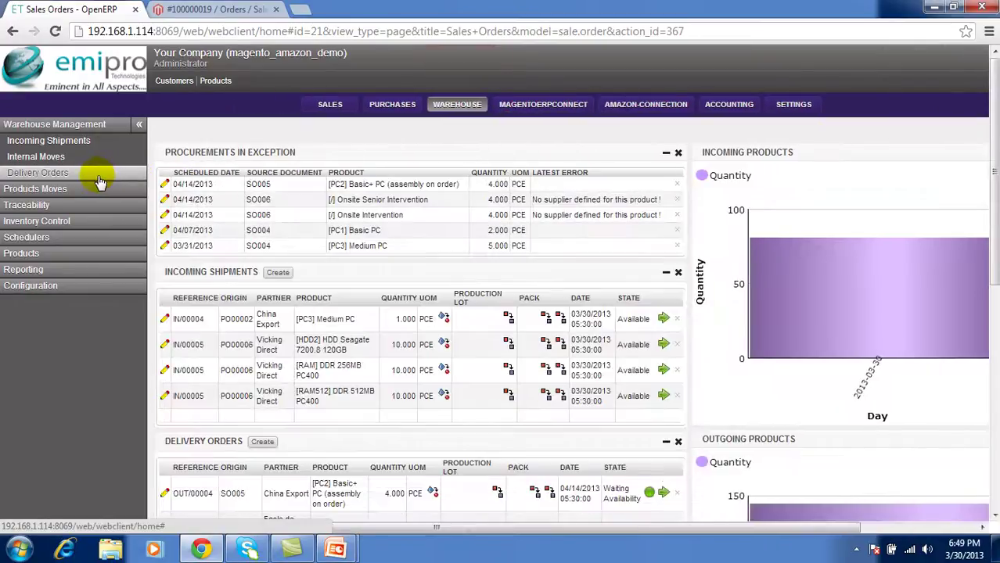
left_click(100, 177)
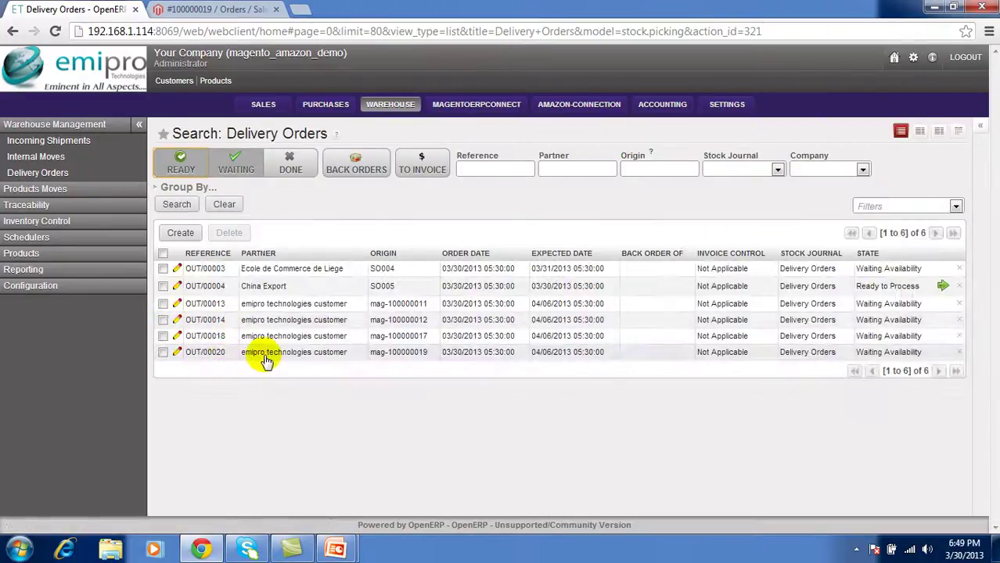
left_click(266, 358)
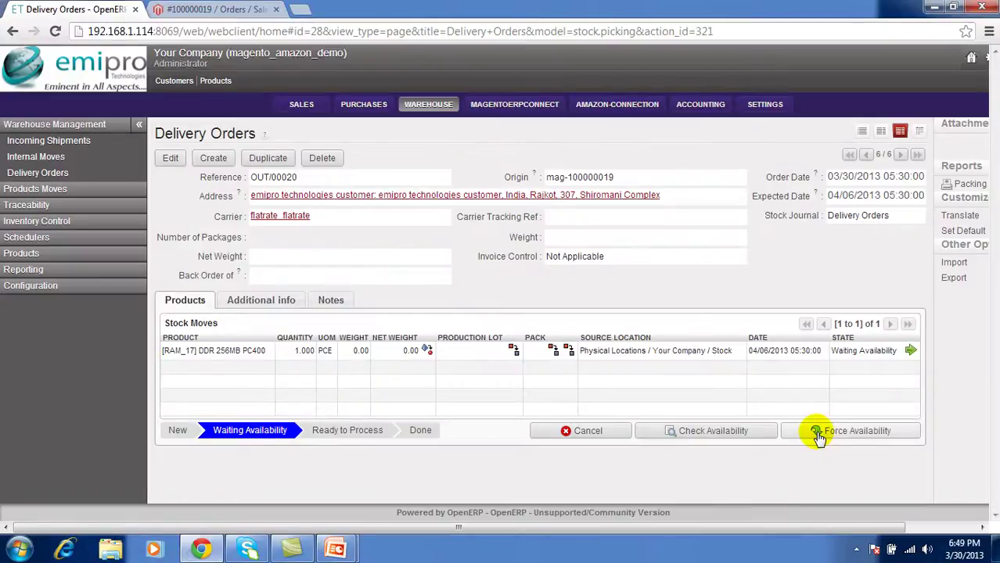
left_click(839, 437)
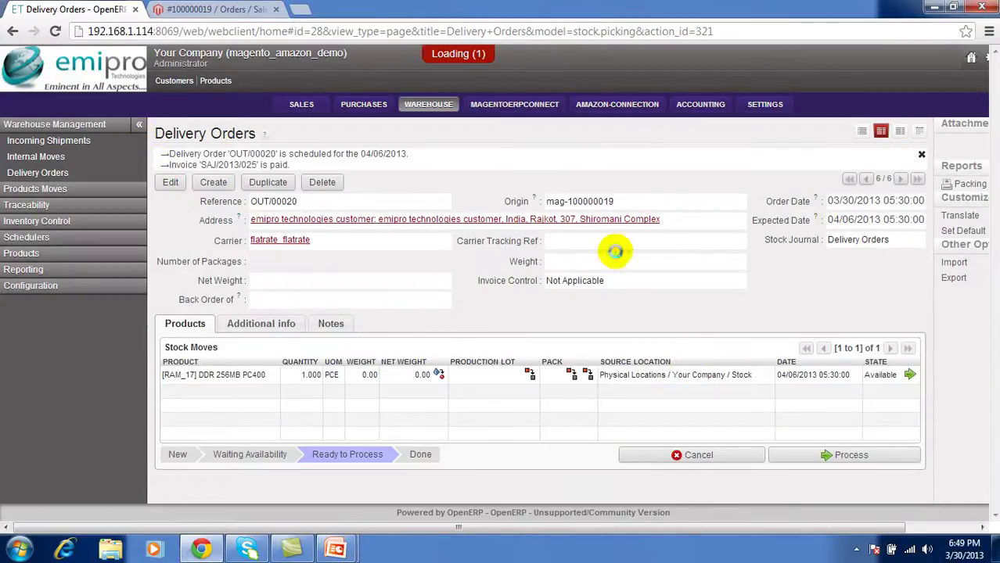
Record carrier tracking reference TRACKTEST123 and process the delivery to Done.
left_click(583, 216)
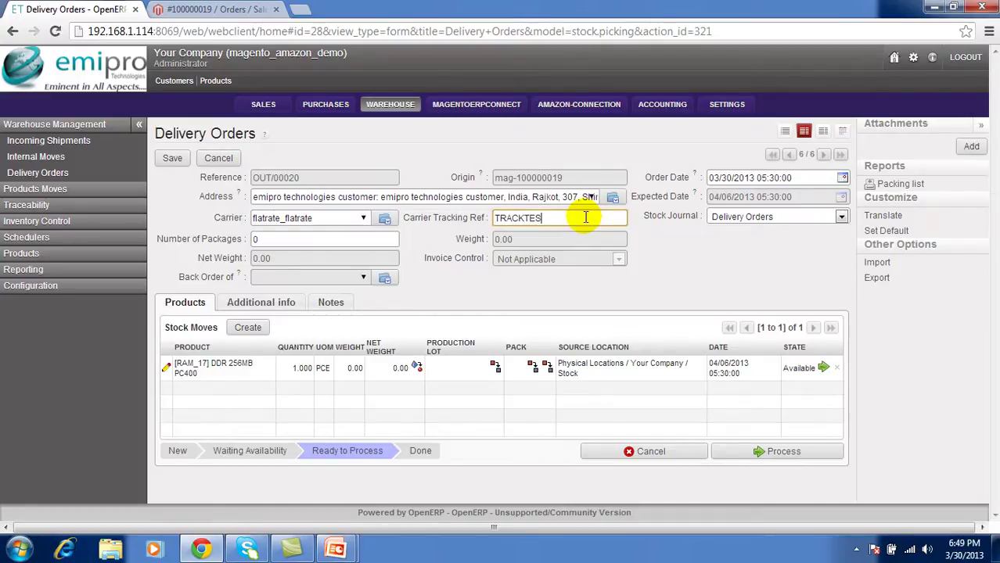
type("TRACKTEST123")
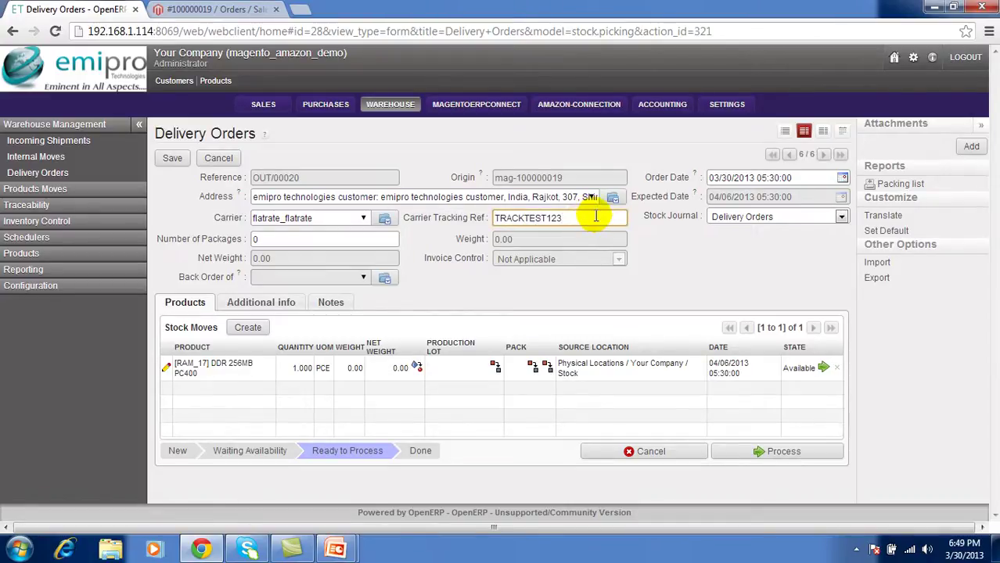
left_click(767, 453)
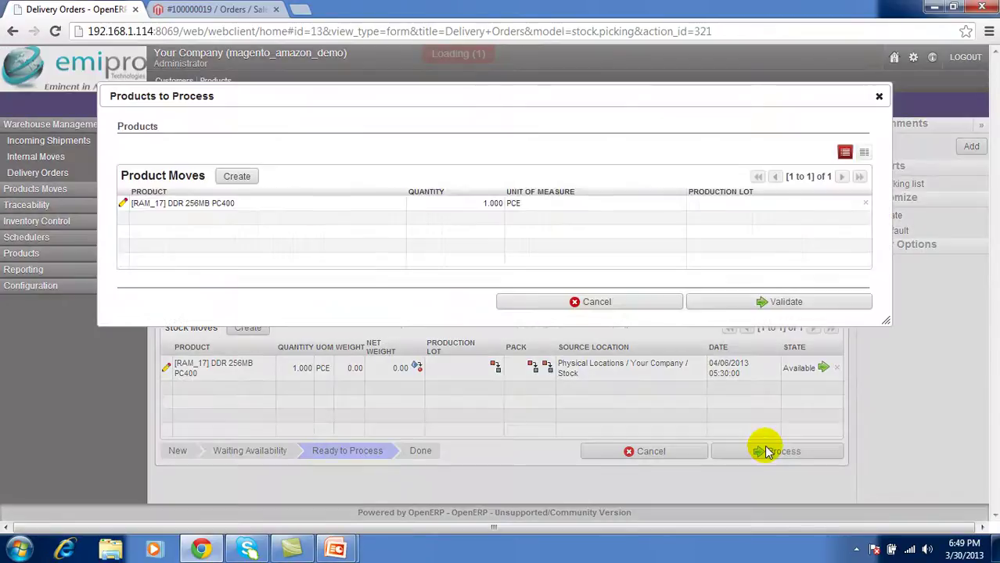
left_click(755, 304)
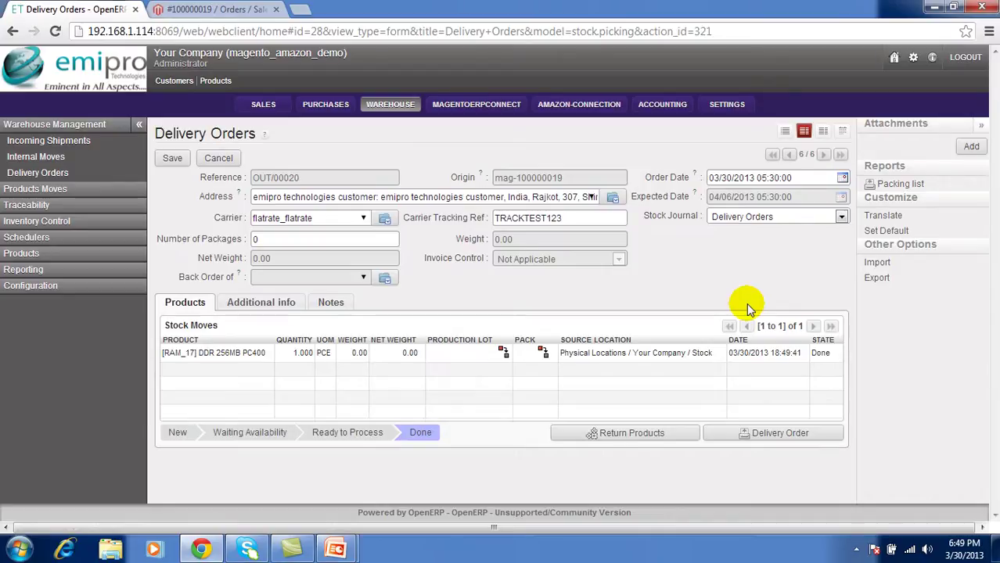
Run Export Shippings on the Main Store shop to send its shipments to Magento.
left_click(467, 106)
left_click(92, 188)
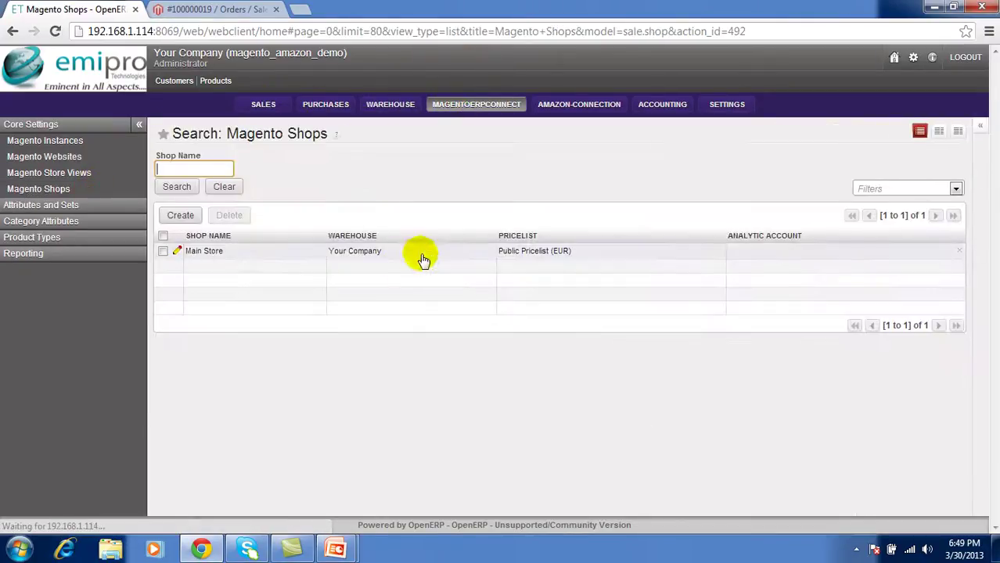
left_click(420, 254)
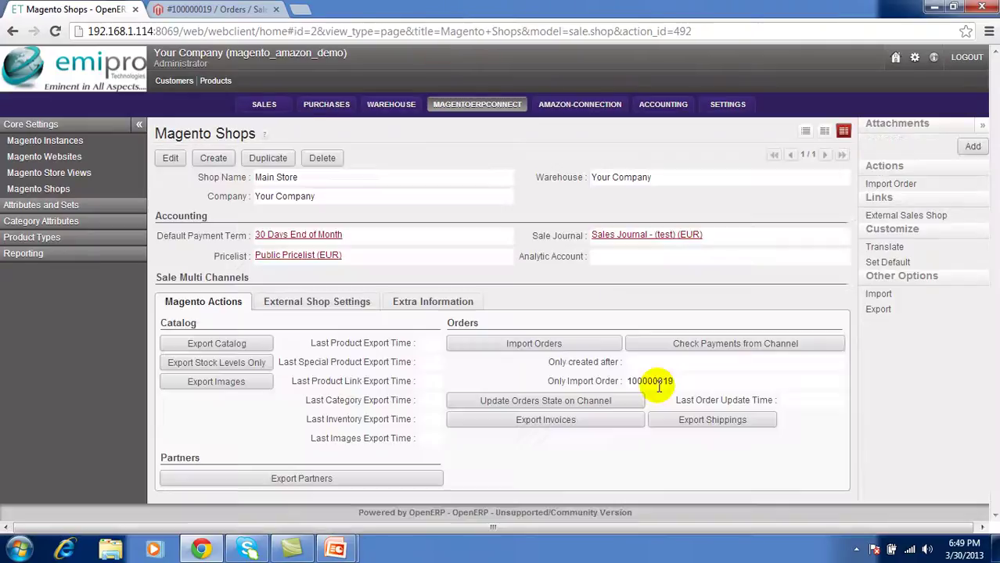
left_click(697, 424)
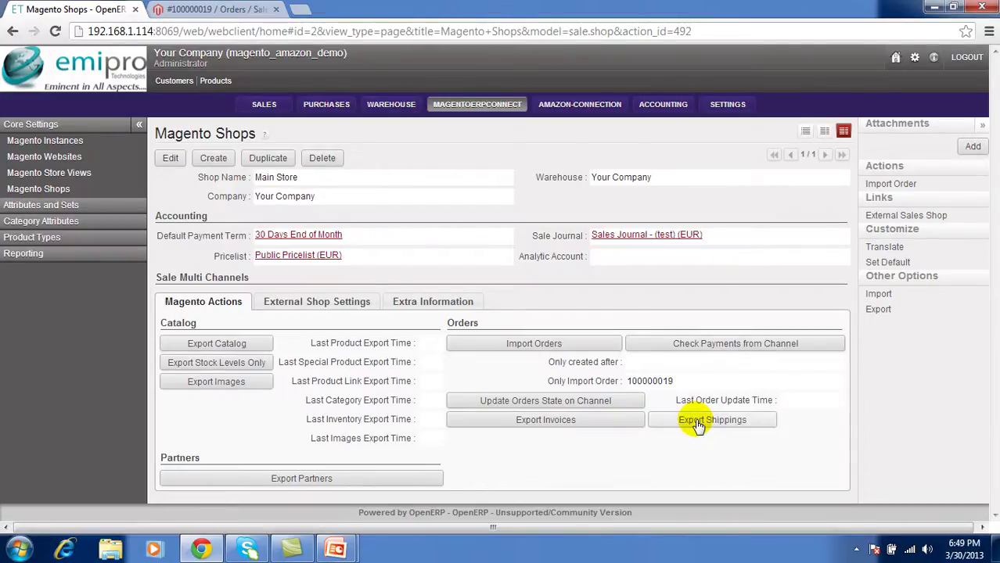
Open Magento order 100000019 from Sales > Orders and confirm it is Complete.
left_click(250, 9)
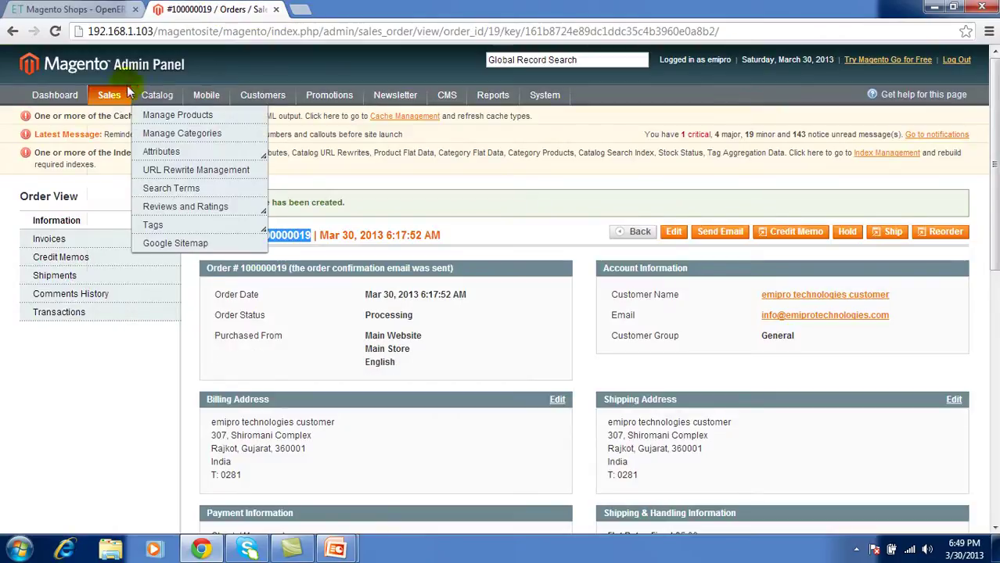
mouse_move(109, 97)
left_click(114, 117)
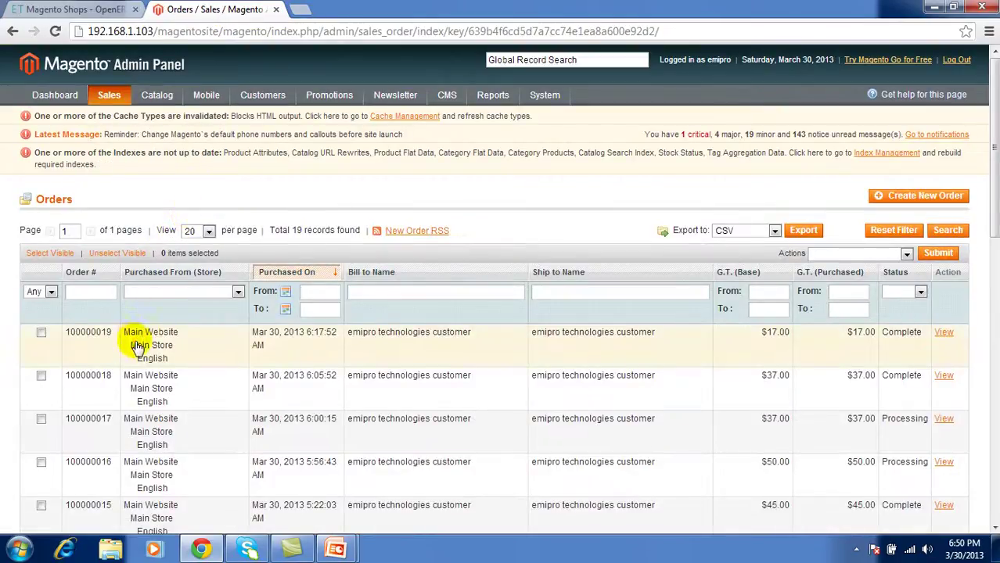
left_click(135, 345)
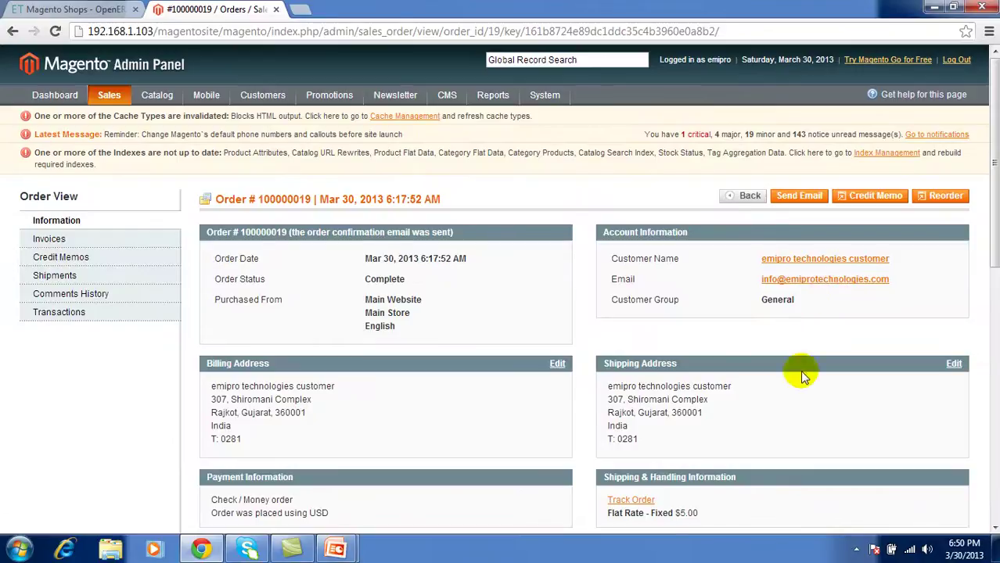
scroll(800, 371, "down", 5)
scroll(509, 459, "down", 1)
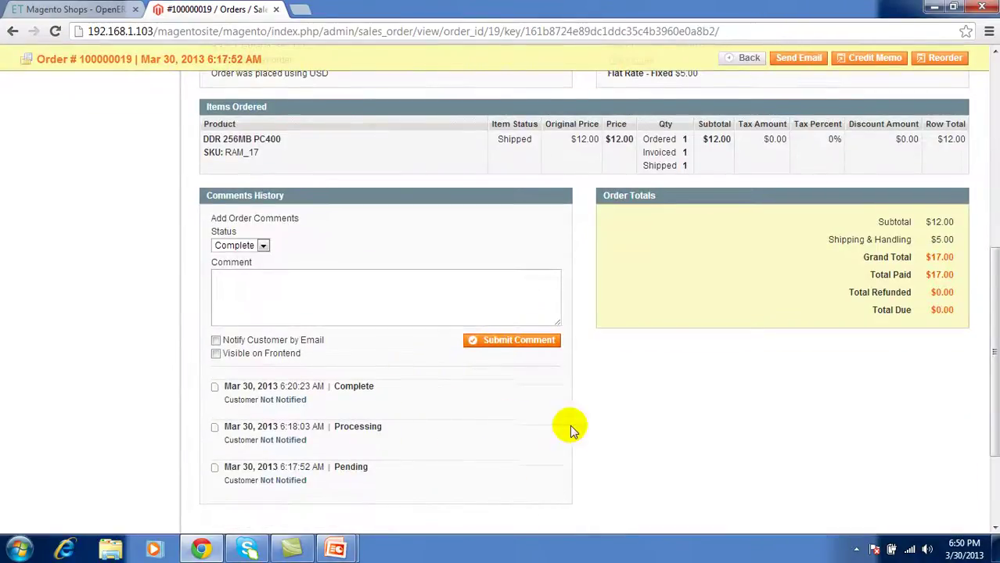
scroll(572, 427, "up", 5)
scroll(246, 189, "up", 2)
Open shipment 100000008 and check its DHL tracking number TRACKTEST123.
left_click(101, 276)
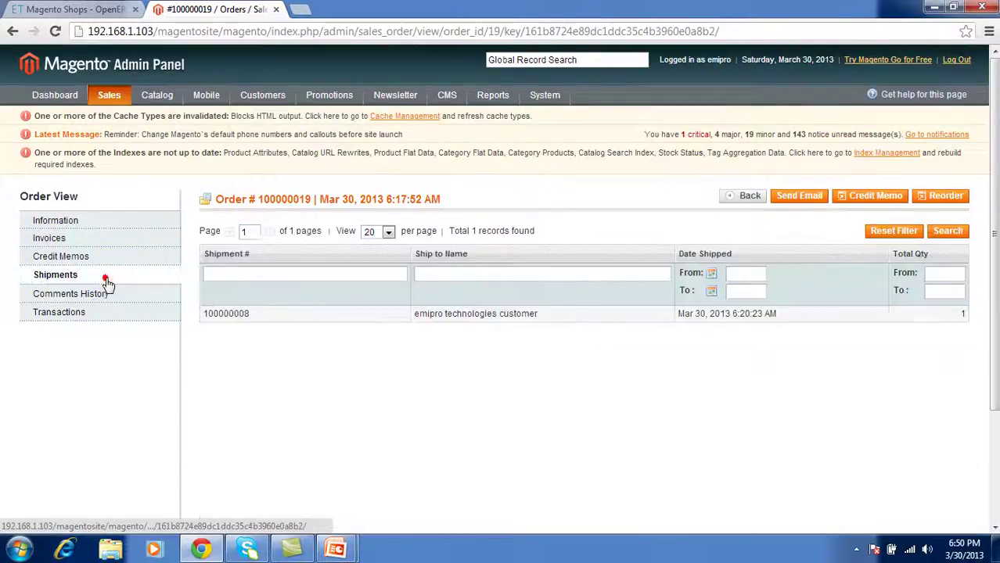
left_click(335, 311)
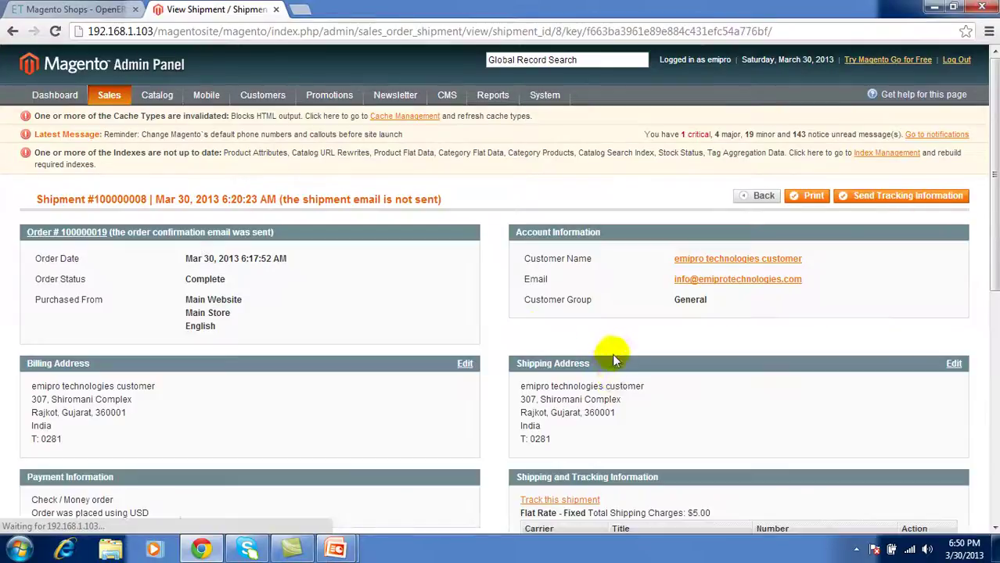
scroll(663, 350, "down", 2)
scroll(655, 424, "down", 1)
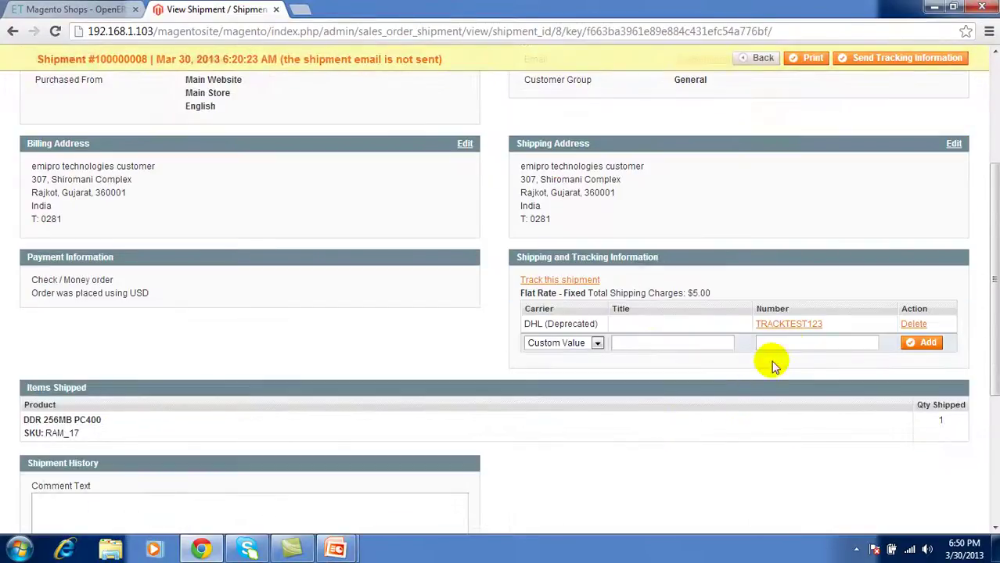
left_click(750, 327)
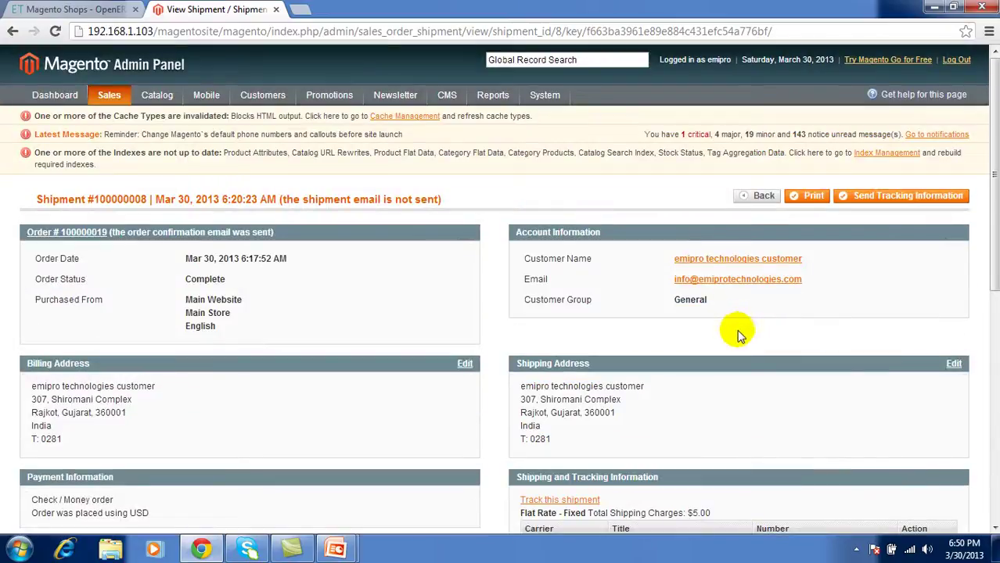
Switch back to the OpenERP browser tab showing the Main Store Magento shop form.
left_click(98, 10)
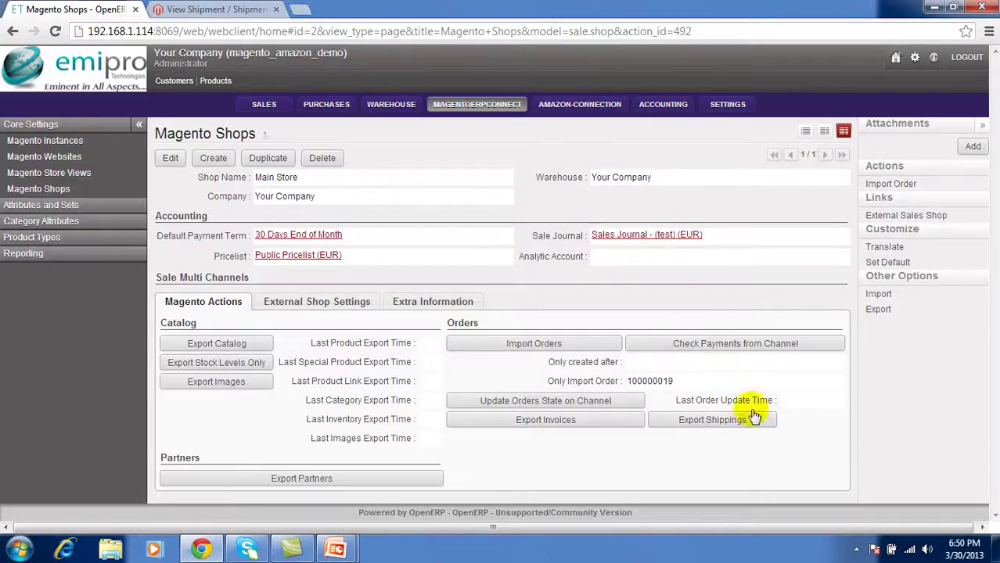